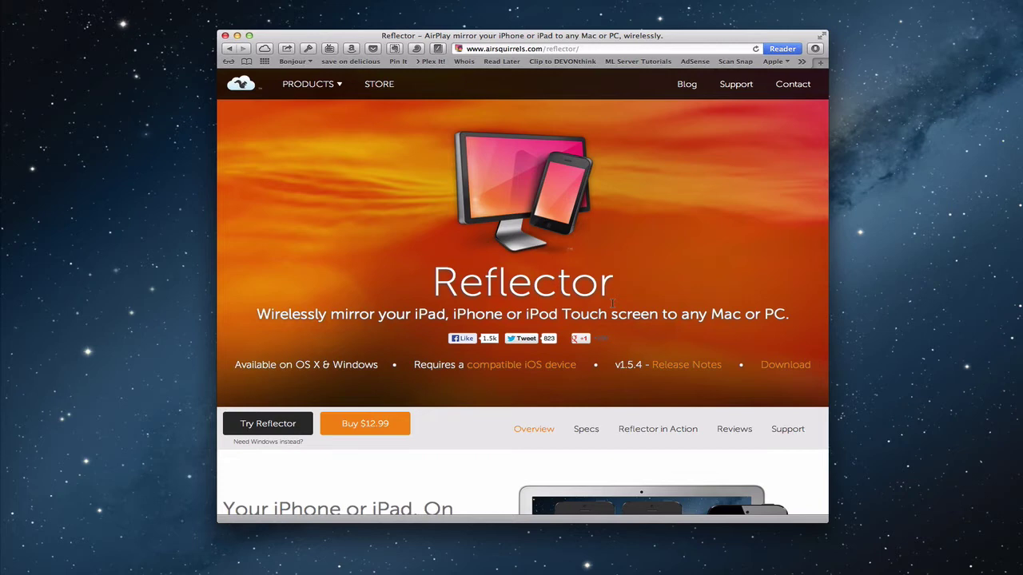
Look through the overview section of the Reflector product page
{"action": "scroll", "coordinate": [612, 304], "scroll_direction": "down", "scroll_amount": 5}
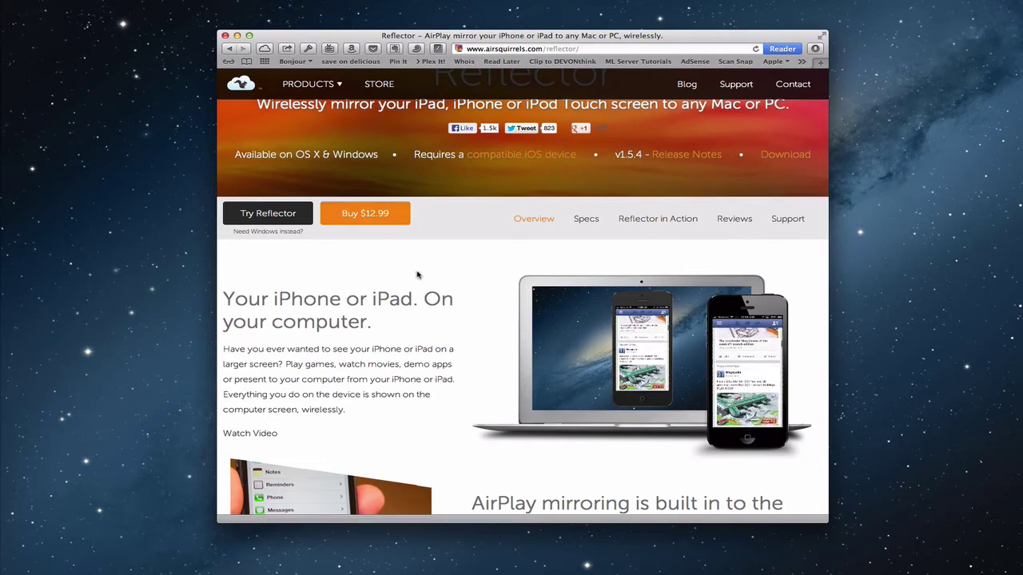
{"action": "scroll", "coordinate": [416, 275], "scroll_direction": "up", "scroll_amount": 4}
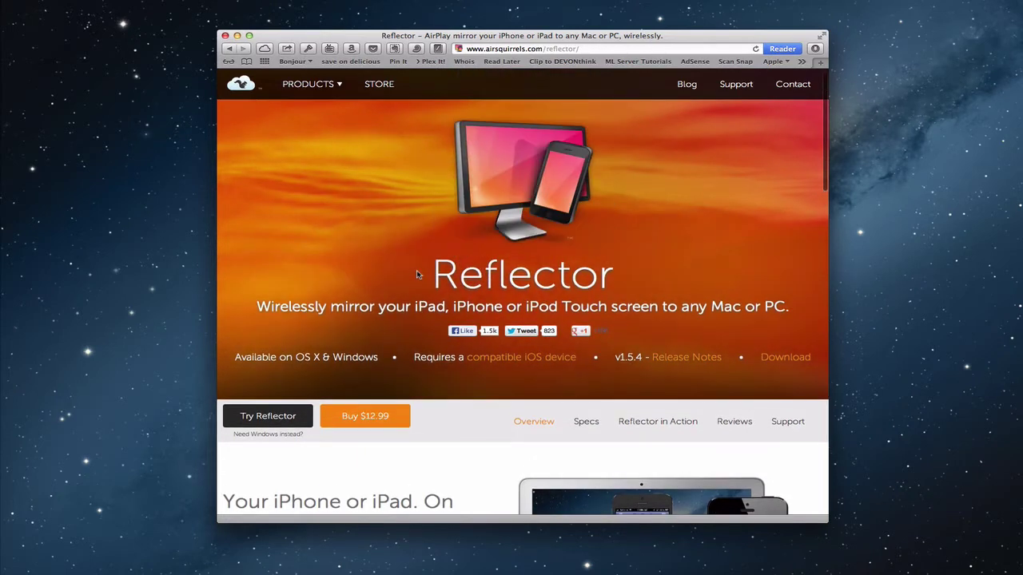
{"action": "scroll", "coordinate": [416, 275], "scroll_direction": "down", "scroll_amount": 5}
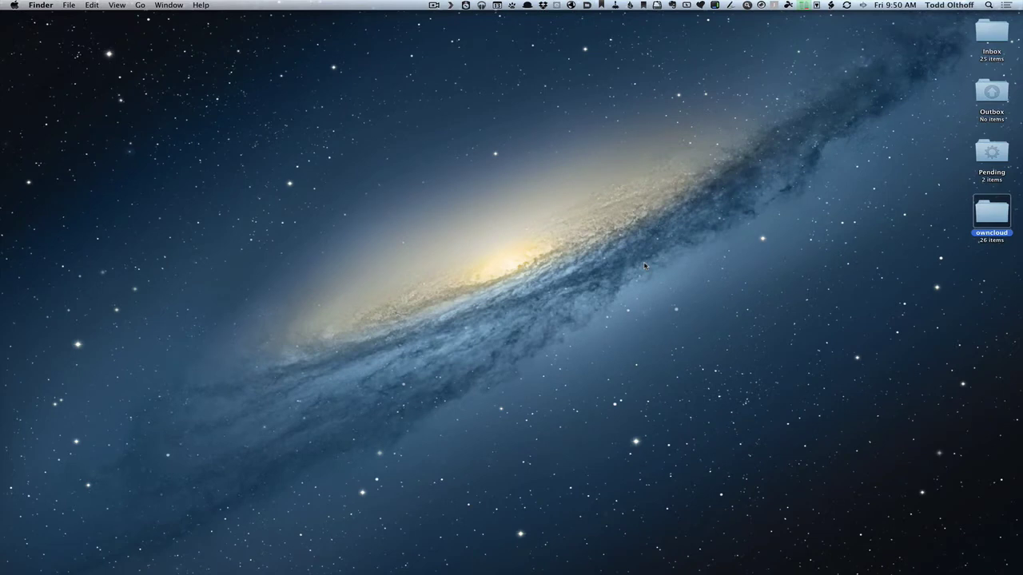
Launch the Reflector application on the Mac
{"action": "key", "text": "alt+space"}
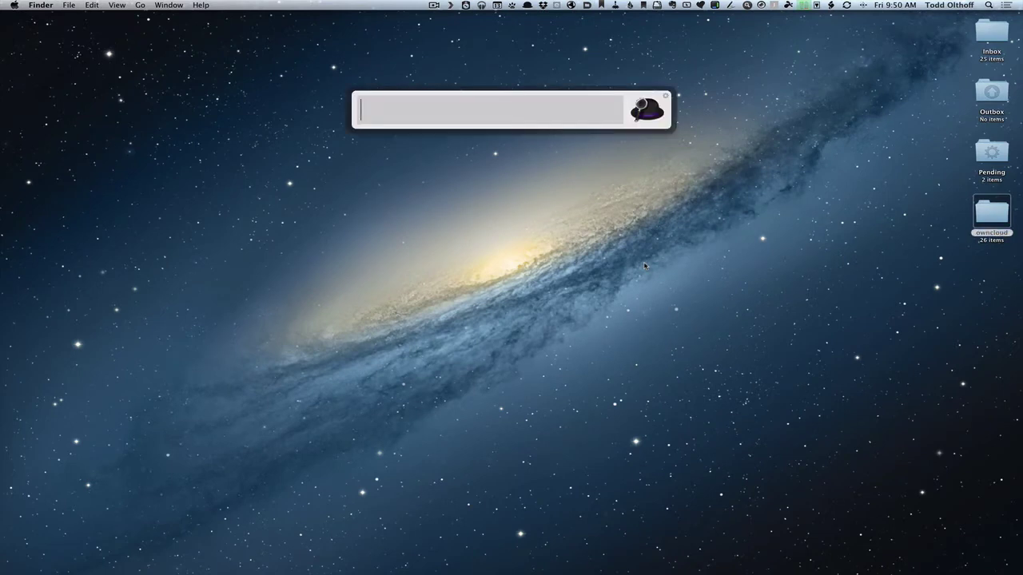
{"action": "type", "text": "re"}
{"action": "key", "text": "Return"}
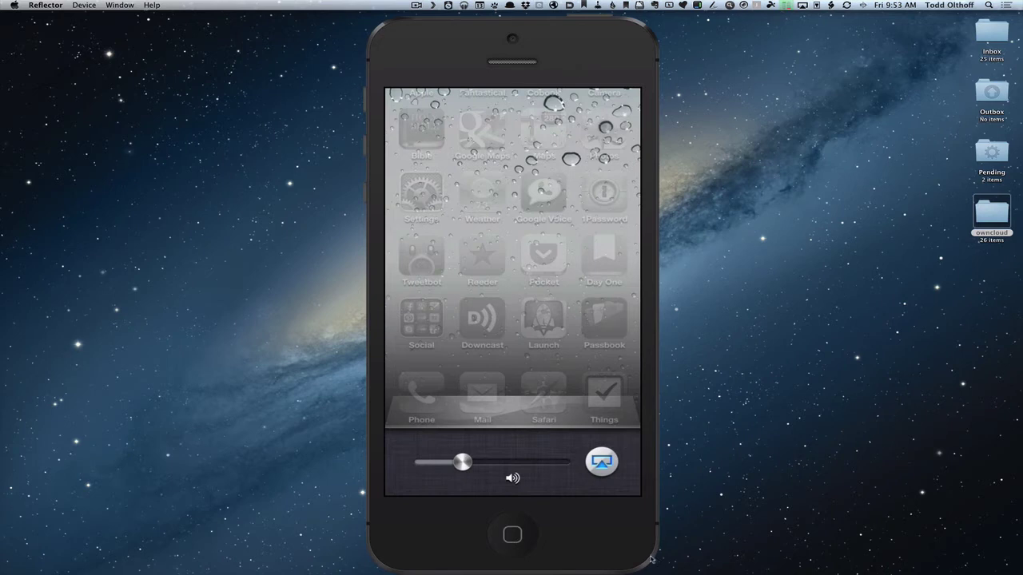
Shrink the mirrored iPhone window and move it so the whole device fits on the desktop
{"action": "left_click_drag", "start_coordinate": [655, 559], "coordinate": [554, 422]}
{"action": "left_click_drag", "start_coordinate": [520, 51], "coordinate": [526, 116]}
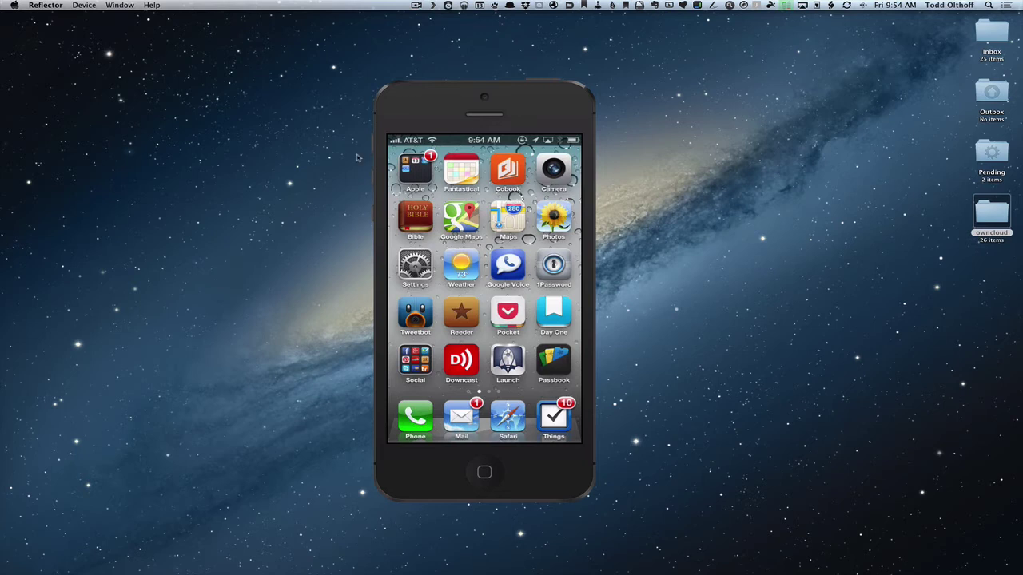
Open the Reflector preferences and examine the Optimize For resolution options without changing the selection
{"action": "left_click", "coordinate": [48, 7]}
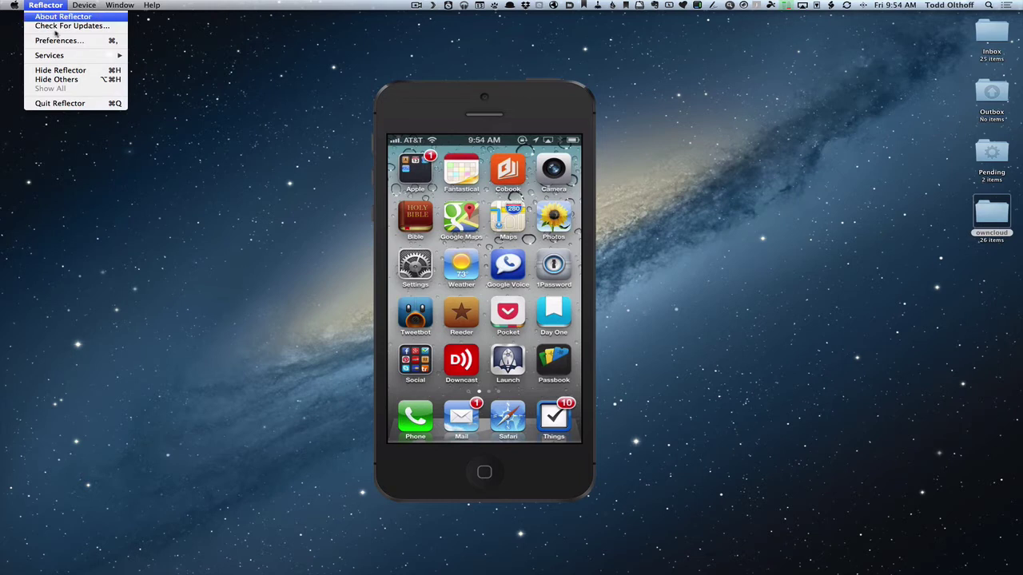
{"action": "left_click", "coordinate": [57, 39]}
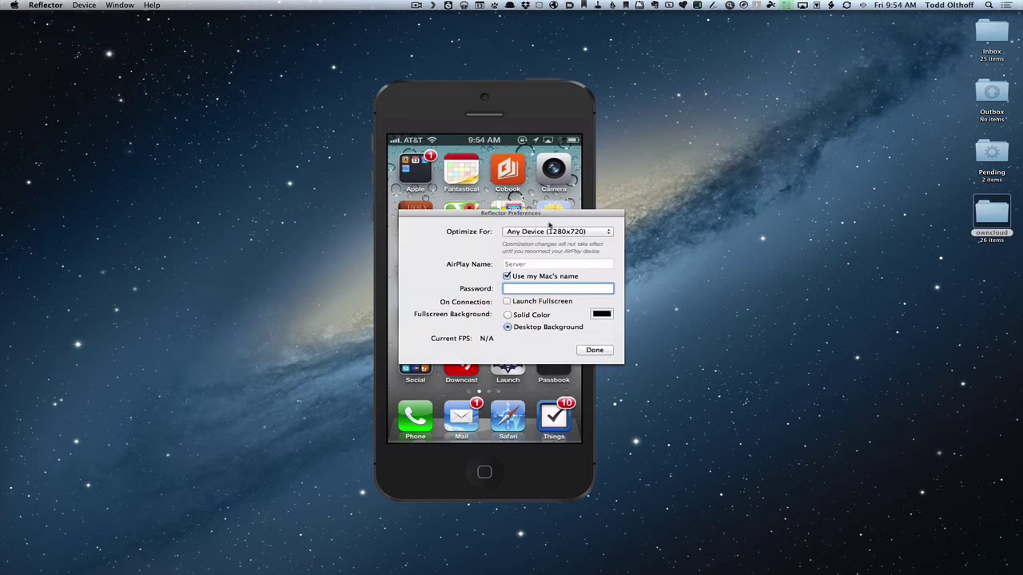
{"action": "left_click_drag", "start_coordinate": [550, 213], "coordinate": [523, 210]}
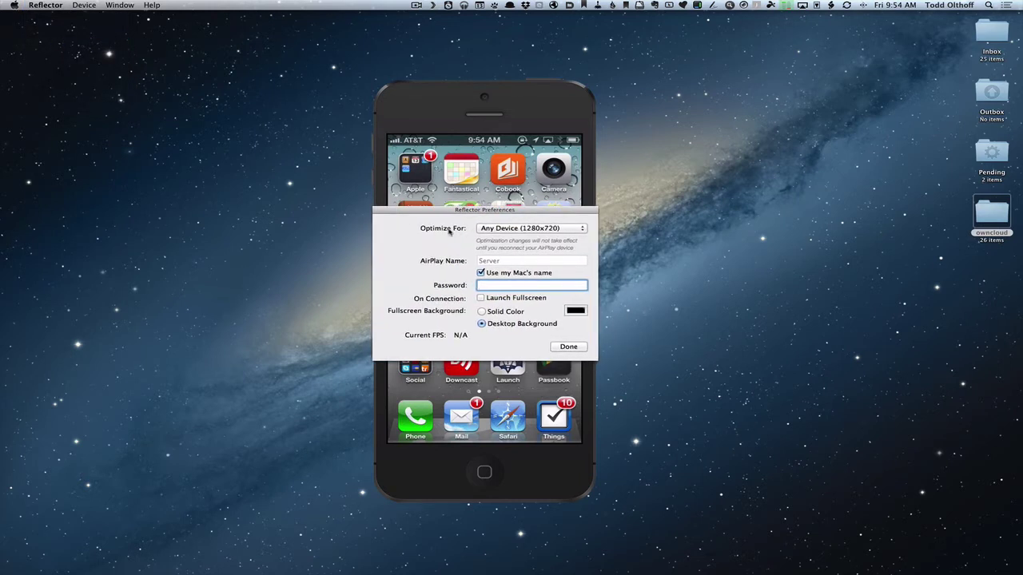
{"action": "left_click", "coordinate": [583, 229]}
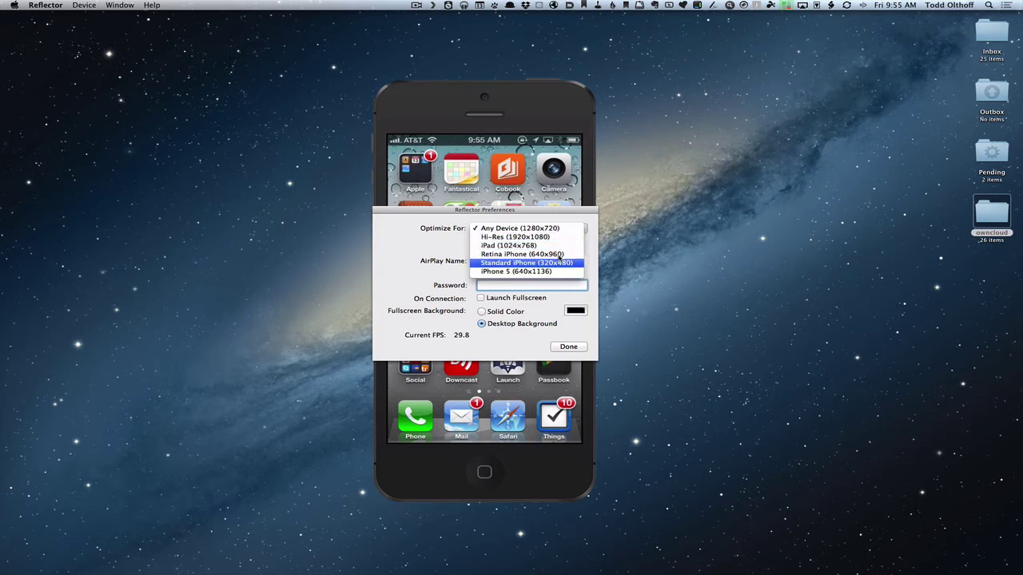
{"action": "left_click", "coordinate": [591, 249]}
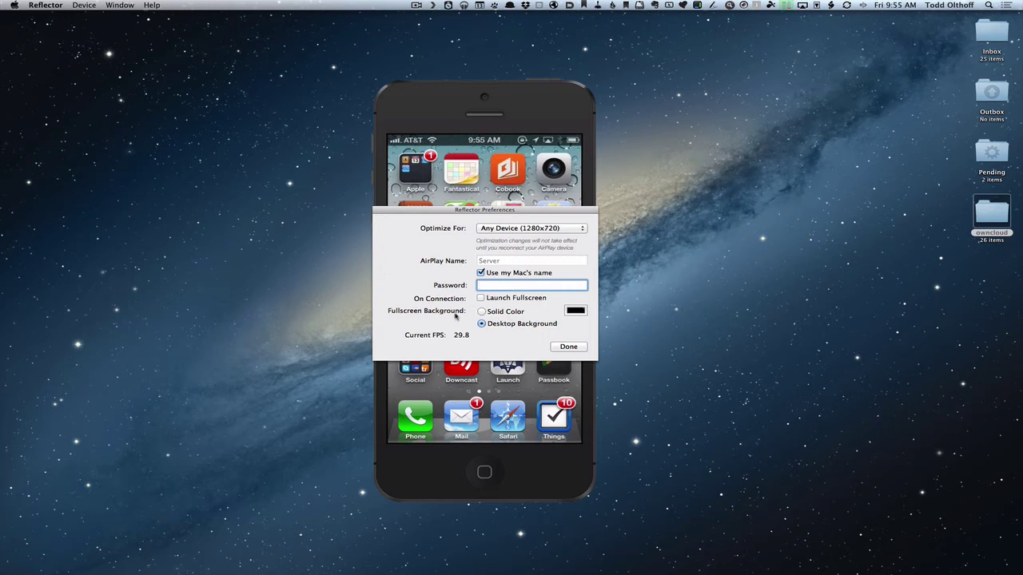
Try Solid Color as the fullscreen background, return it to Desktop Background, and close the preferences
{"action": "left_click", "coordinate": [481, 312]}
{"action": "left_click", "coordinate": [482, 323]}
{"action": "left_click", "coordinate": [567, 347]}
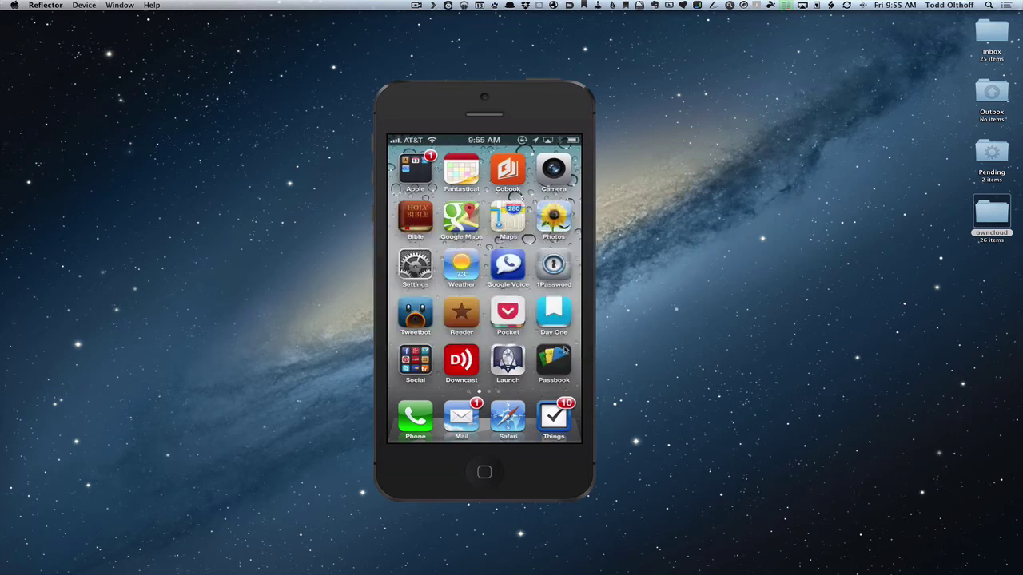
Change the mirrored iPhone's frame skin to iOS White and back to iOS Black
{"action": "left_click", "coordinate": [83, 6]}
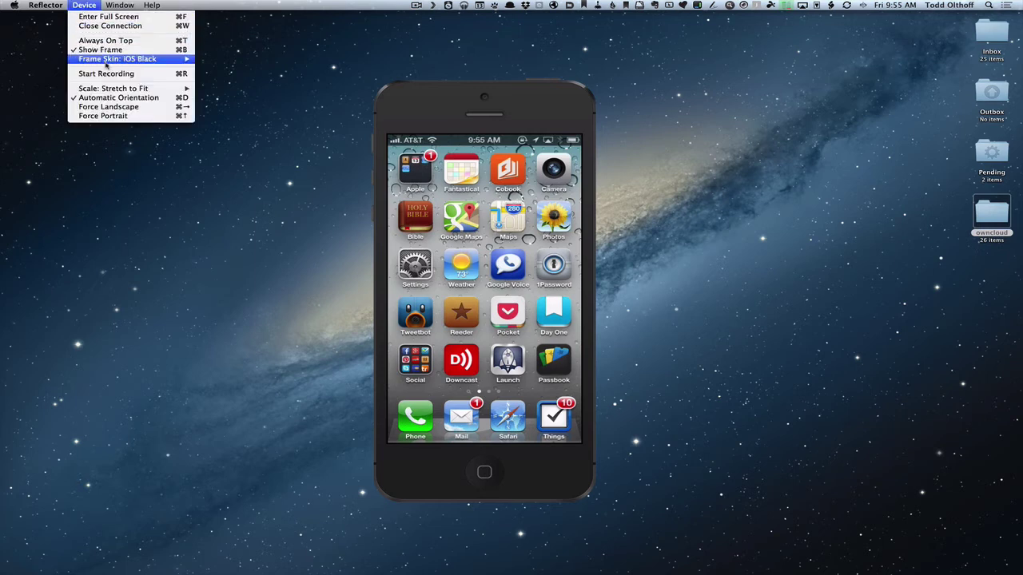
{"action": "mouse_move", "coordinate": [107, 64]}
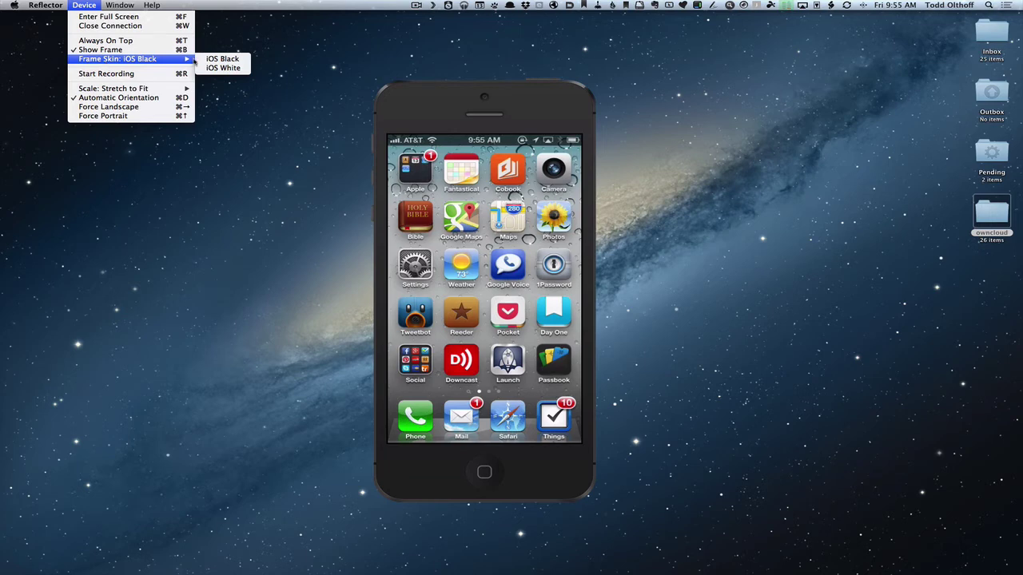
{"action": "left_click", "coordinate": [222, 68]}
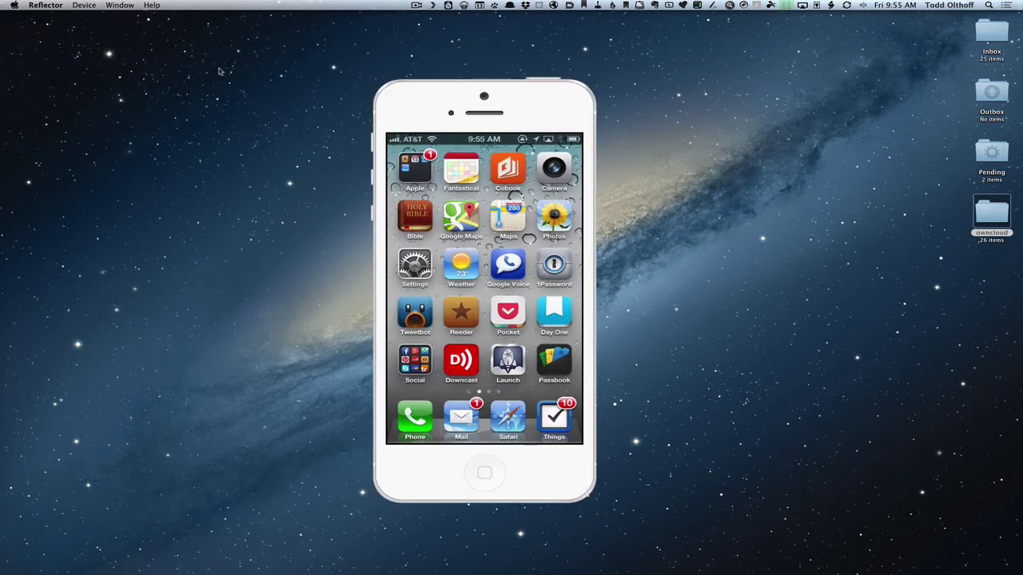
{"action": "left_click", "coordinate": [83, 5]}
{"action": "mouse_move", "coordinate": [141, 59]}
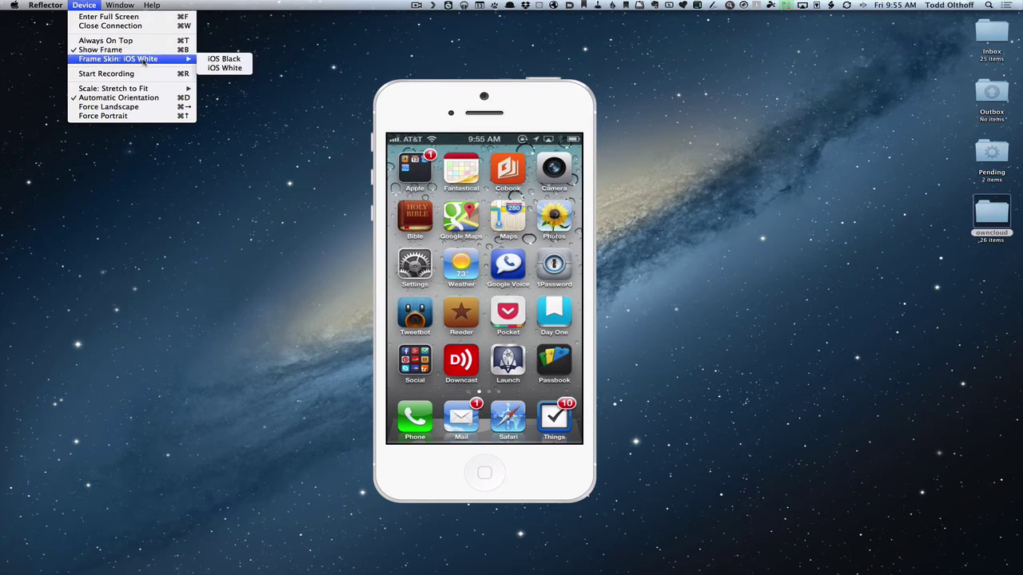
{"action": "left_click", "coordinate": [215, 59]}
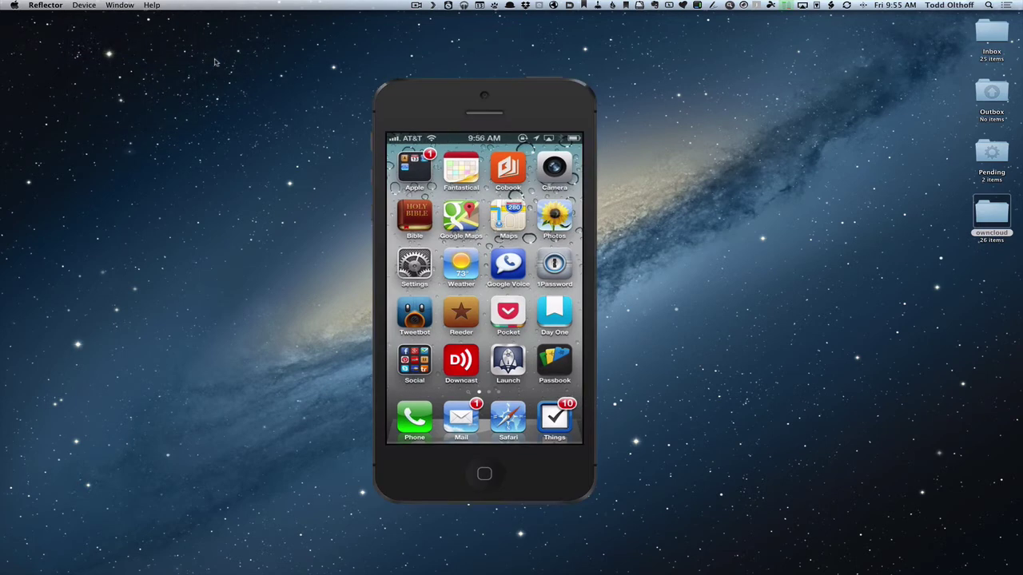
Hide the device frame around the mirrored iPhone screen and show it again
{"action": "left_click", "coordinate": [83, 6]}
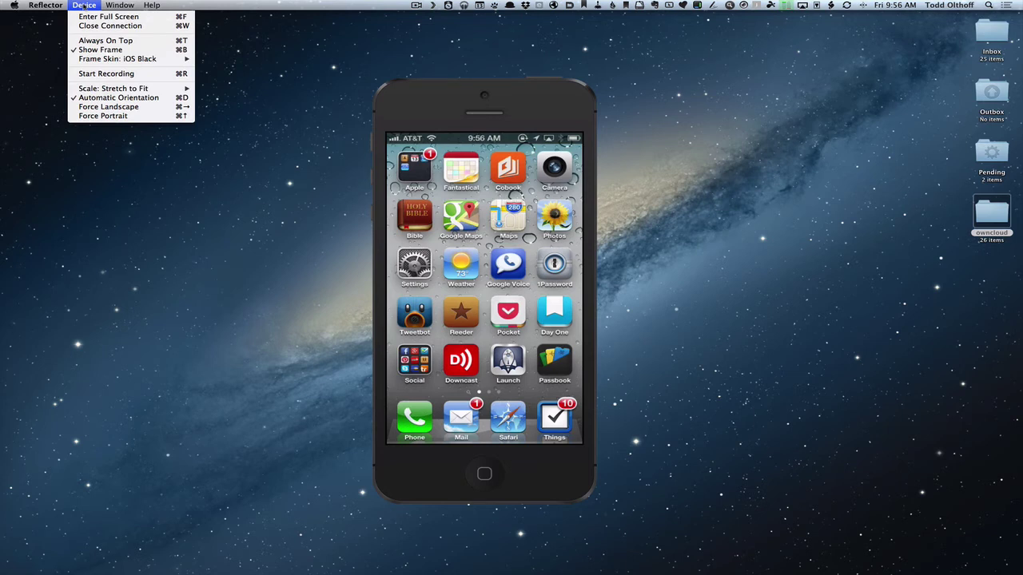
{"action": "left_click", "coordinate": [107, 50]}
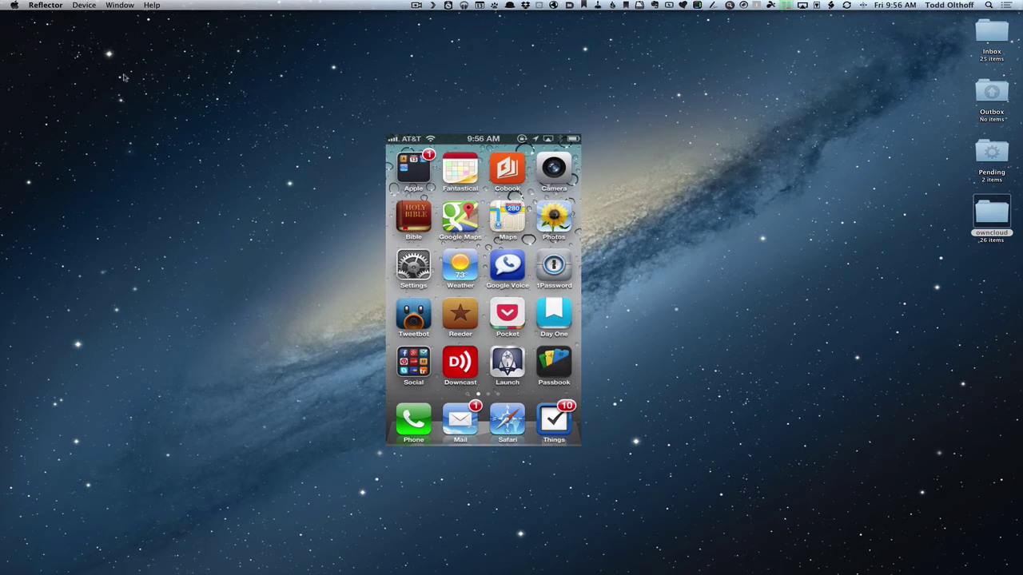
{"action": "left_click", "coordinate": [83, 6]}
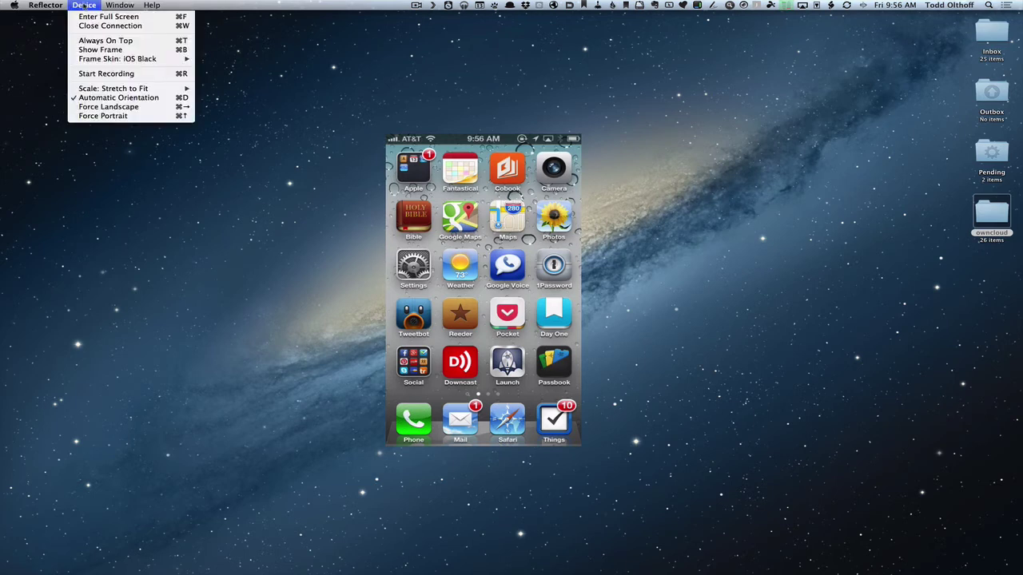
{"action": "left_click", "coordinate": [101, 51]}
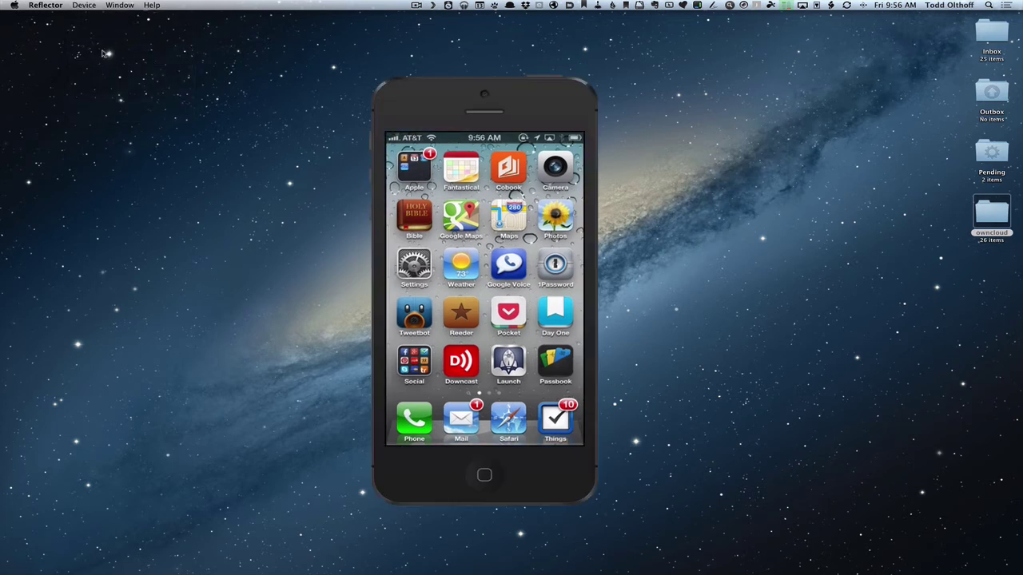
Force the mirrored iPhone into landscape orientation
{"action": "left_click", "coordinate": [84, 6]}
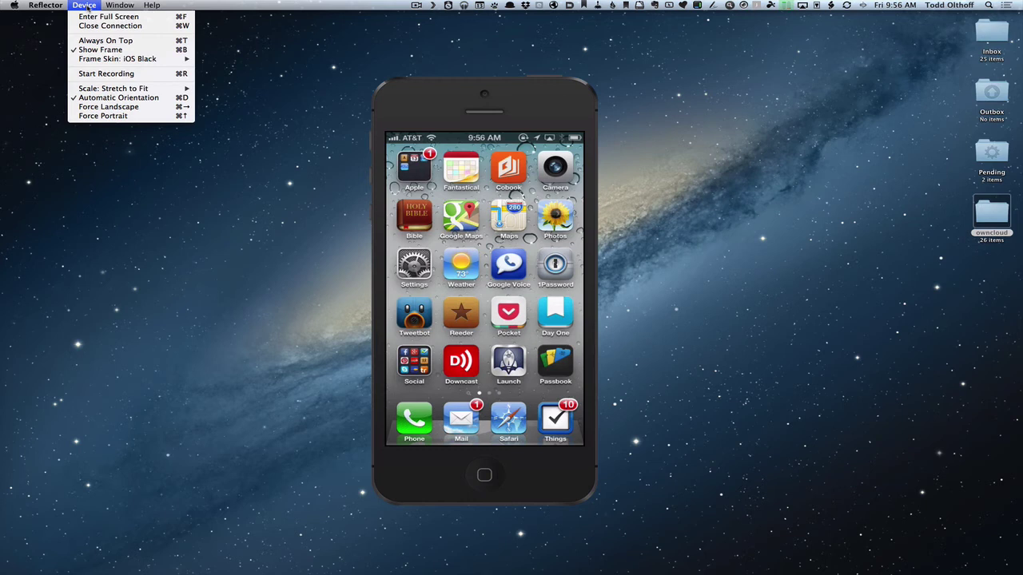
{"action": "mouse_move", "coordinate": [144, 90]}
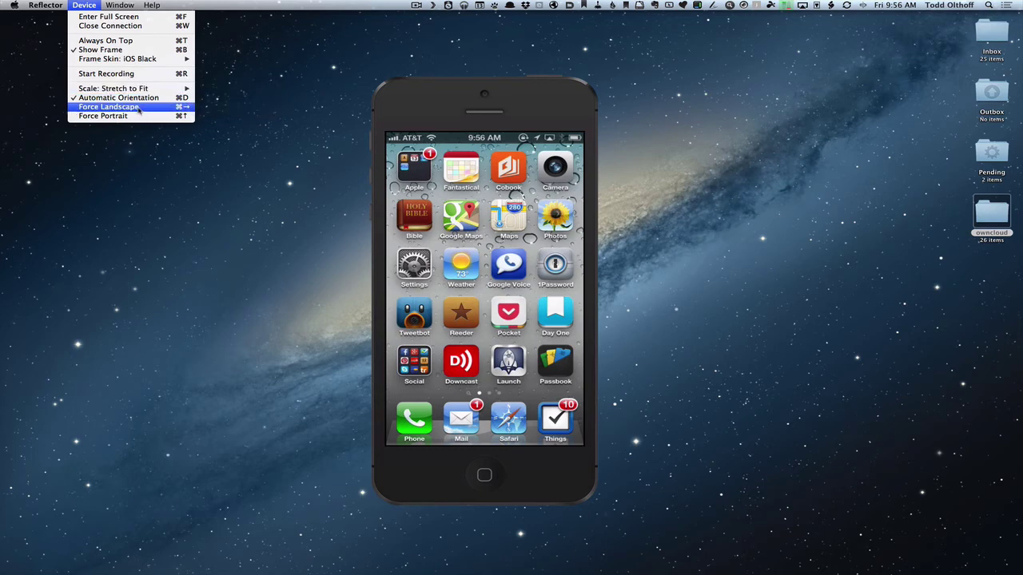
{"action": "left_click", "coordinate": [109, 106]}
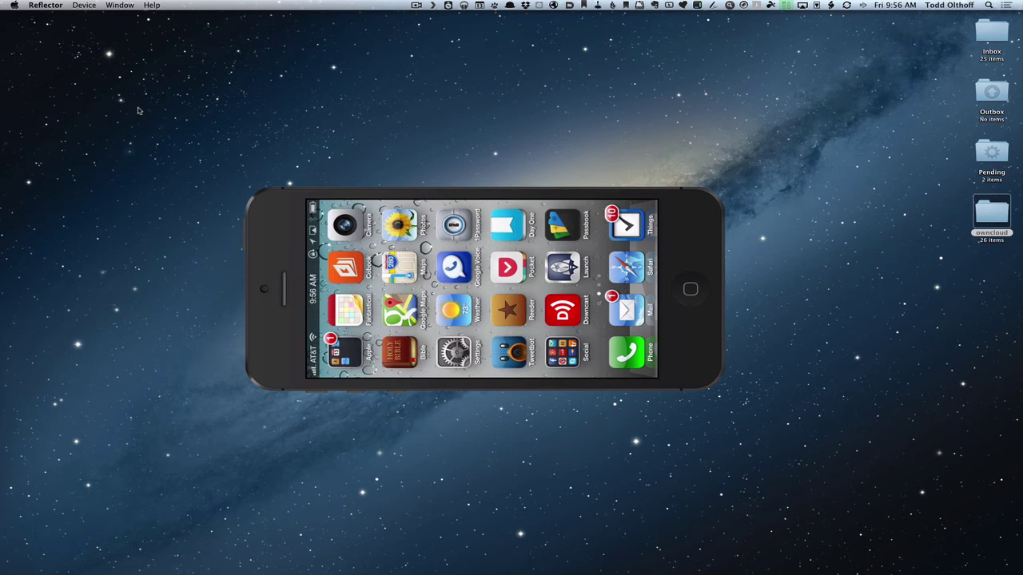
Force the mirrored iPhone into portrait orientation, and return it to automatic orientation
{"action": "left_click", "coordinate": [84, 6]}
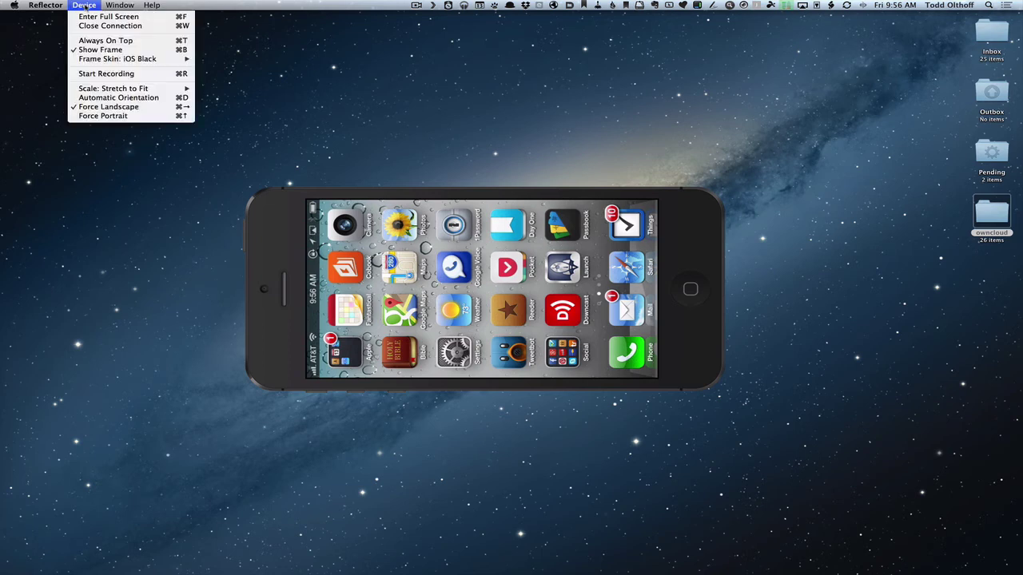
{"action": "left_click", "coordinate": [122, 117]}
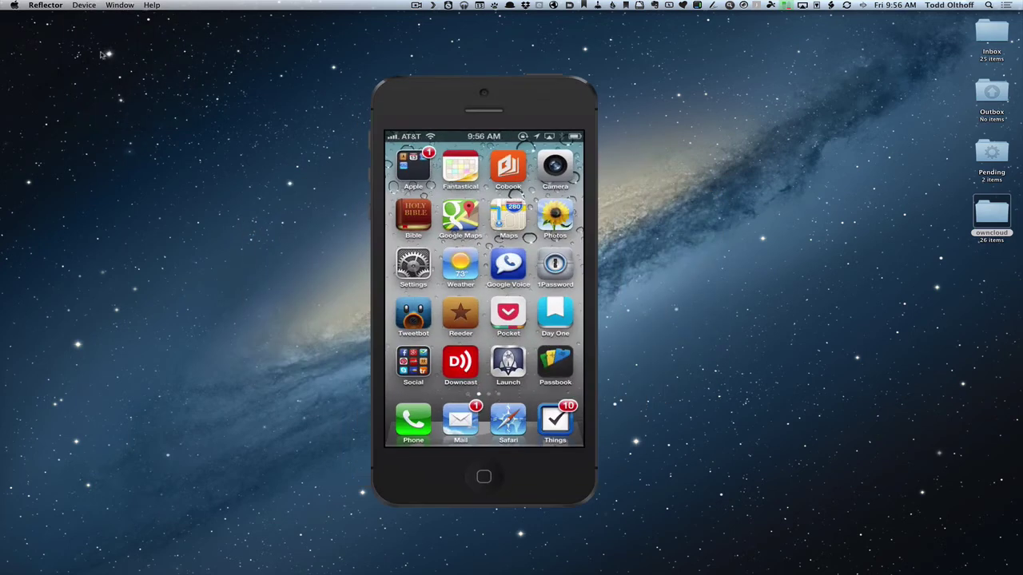
{"action": "left_click", "coordinate": [83, 5]}
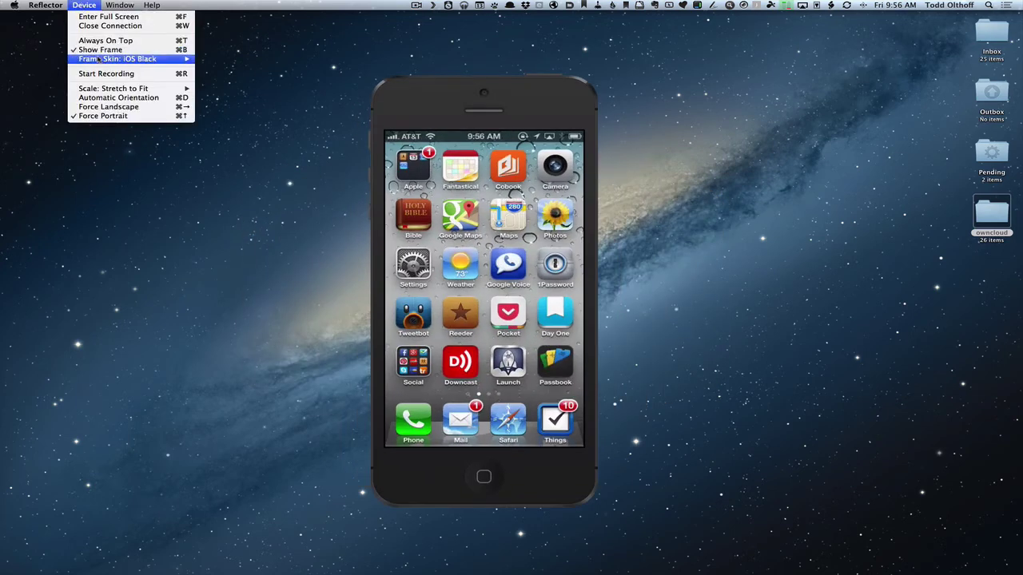
{"action": "left_click", "coordinate": [120, 106]}
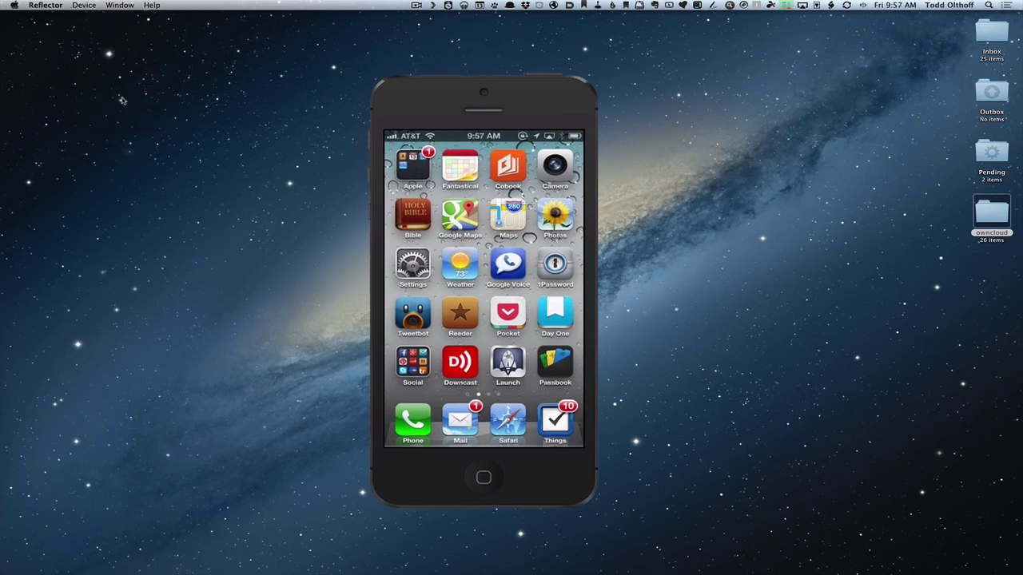